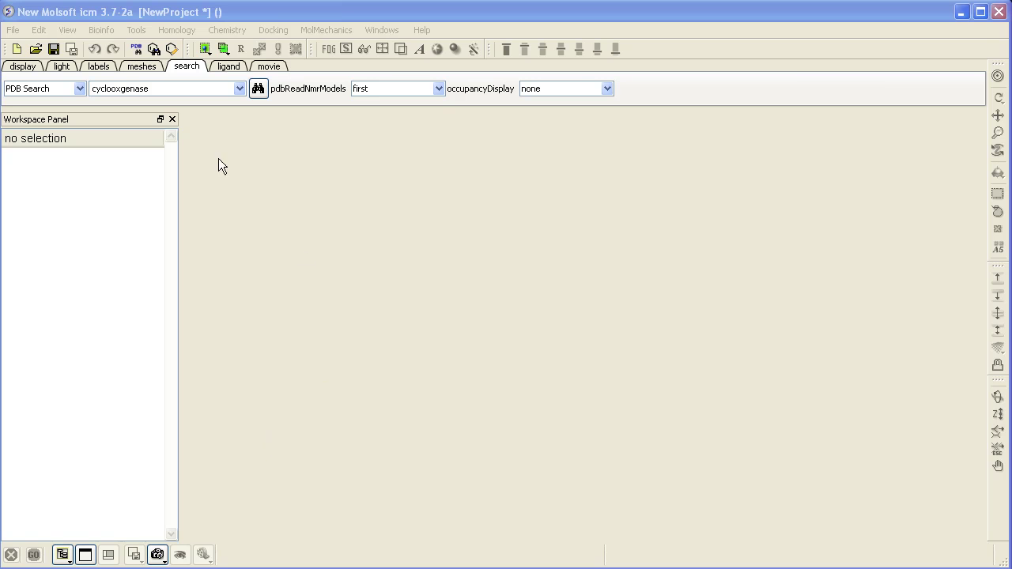
Step: Replace the PDB search term with 4cox and load that cyclooxygenase structure
double_click(158, 89)
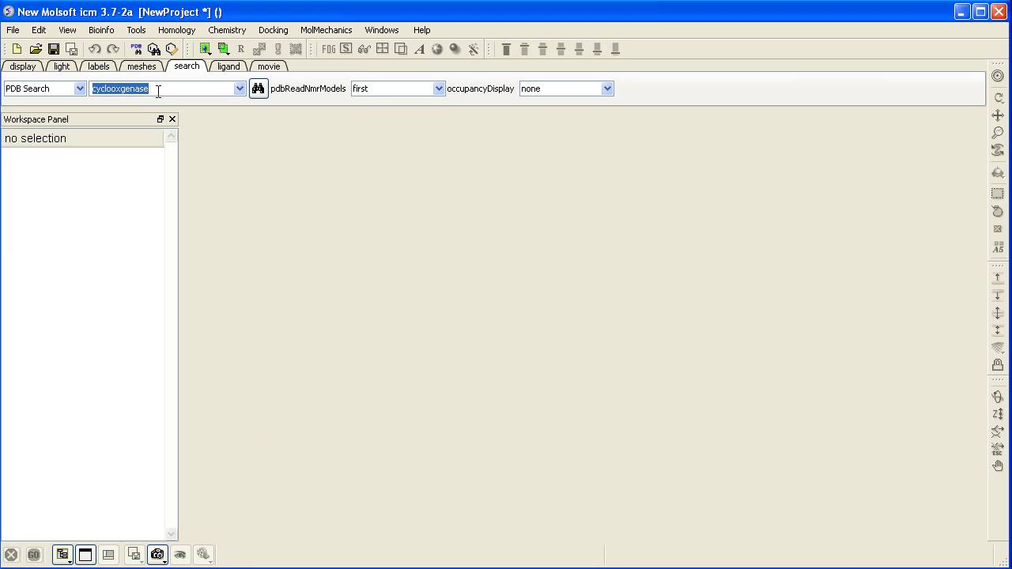
key(BackSpace)
text(4)
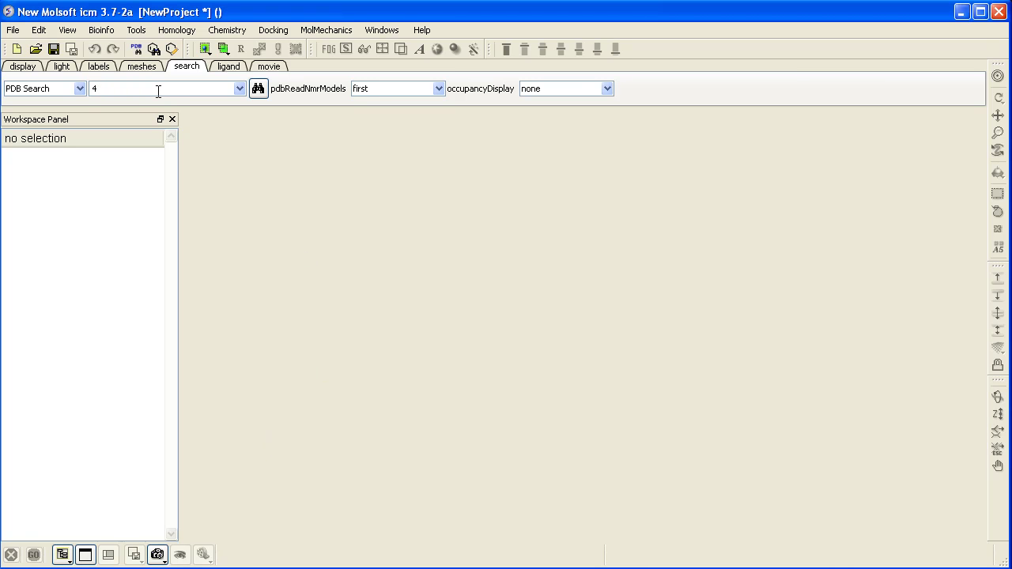
text(cox)
click(259, 87)
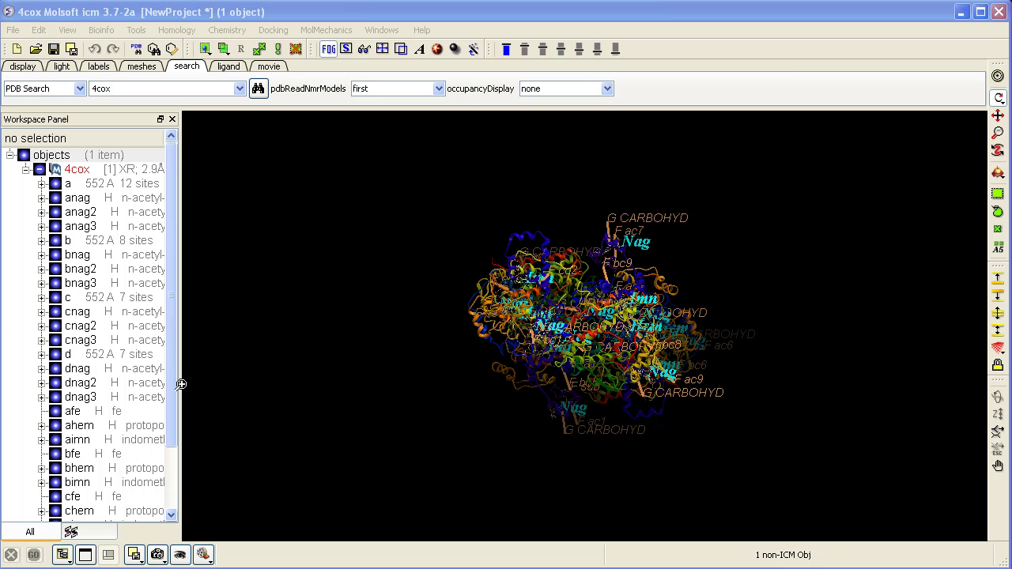
Step: Widen the workspace tree and delete the molecules from anag through ahem
drag(181, 384, 327, 392)
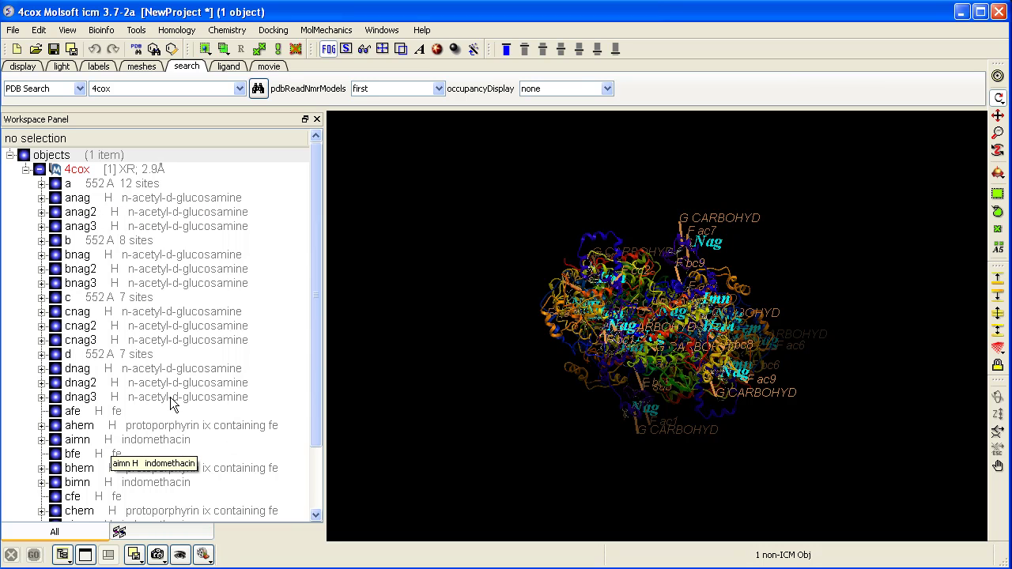
click(83, 429)
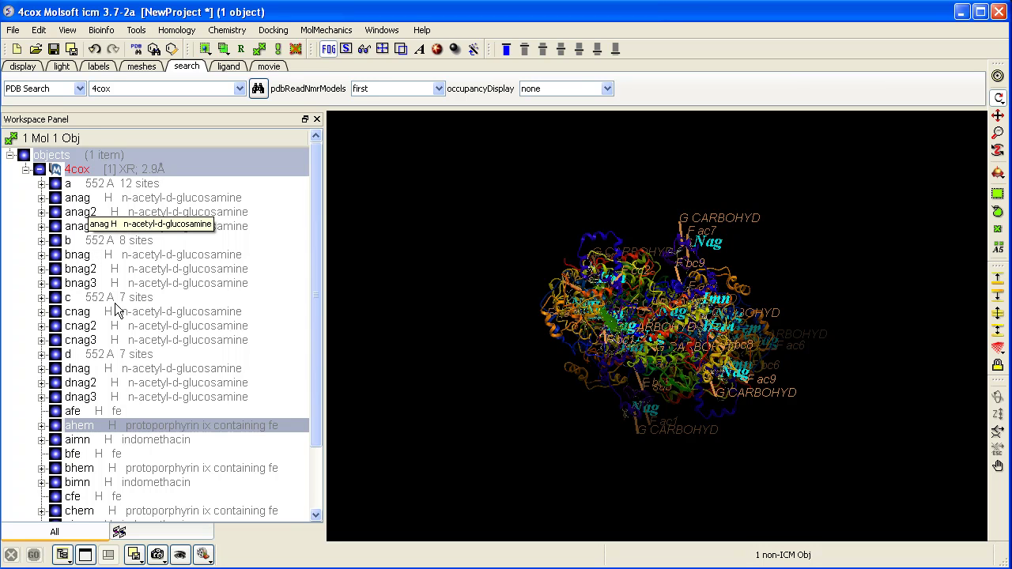
shift+click(102, 199)
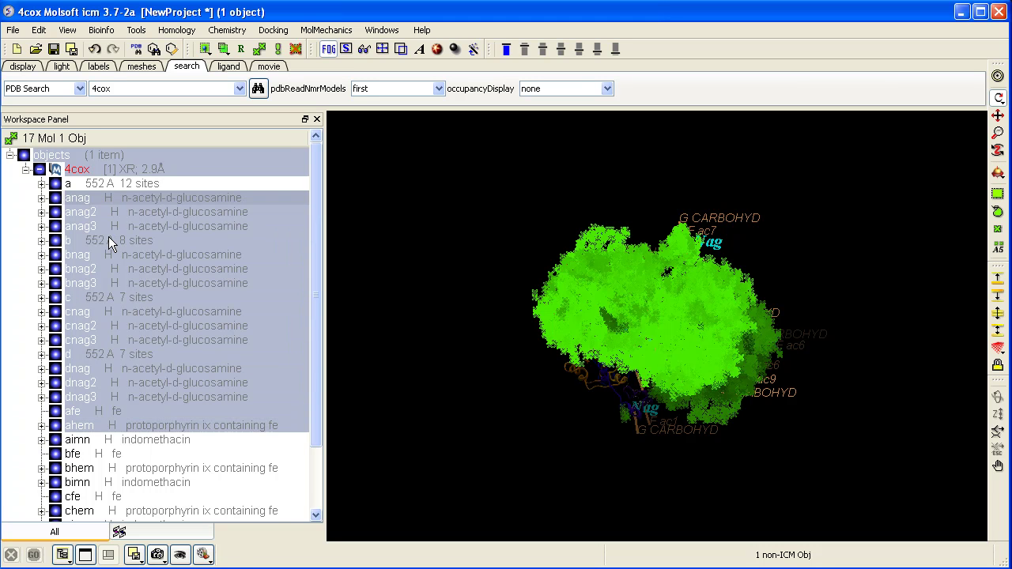
right_click(109, 236)
click(174, 562)
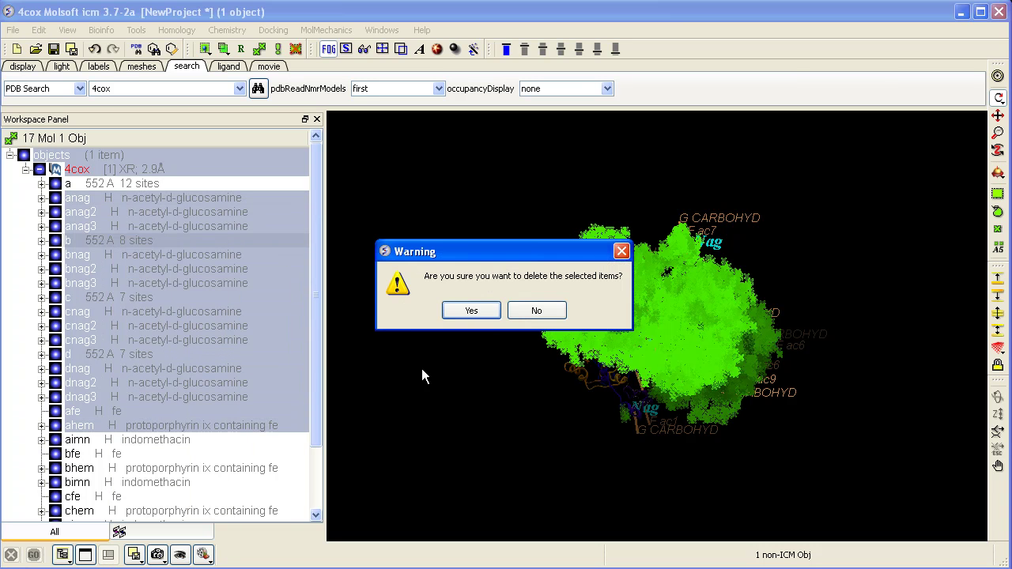
click(450, 314)
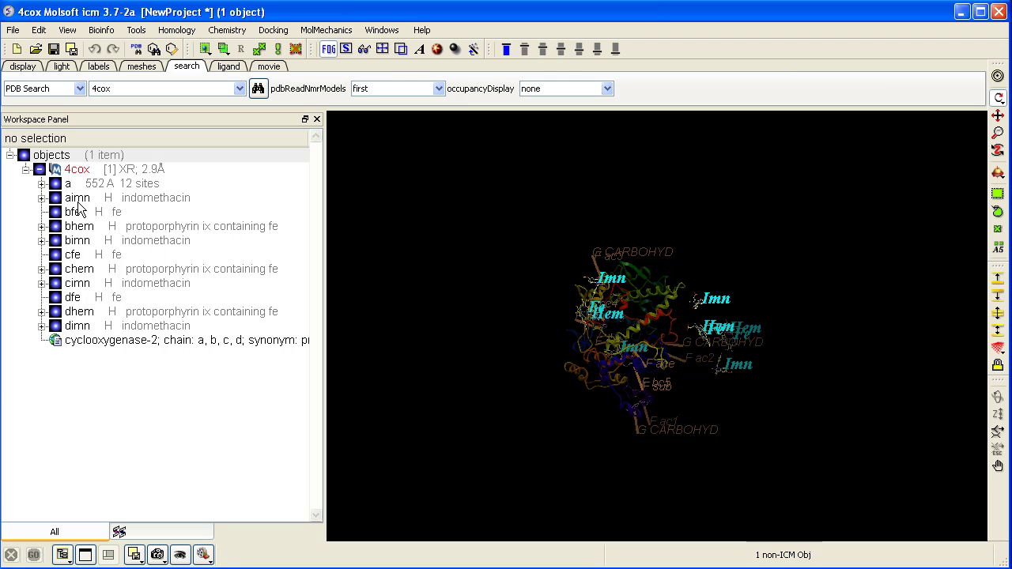
Step: Delete the remaining entries from bfe down to dimn, keeping chain a and aimn
click(73, 211)
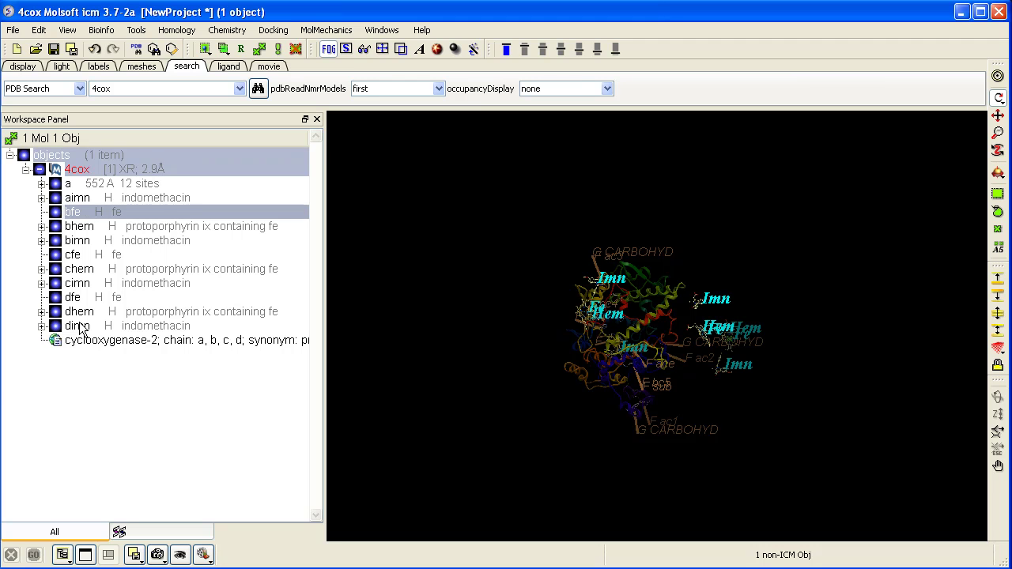
shift+click(81, 326)
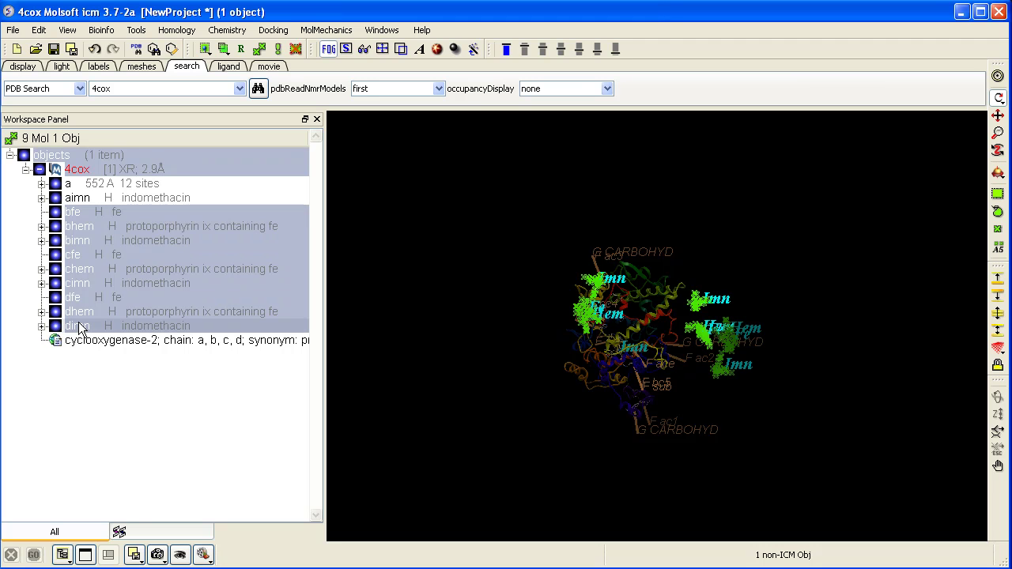
right_click(81, 325)
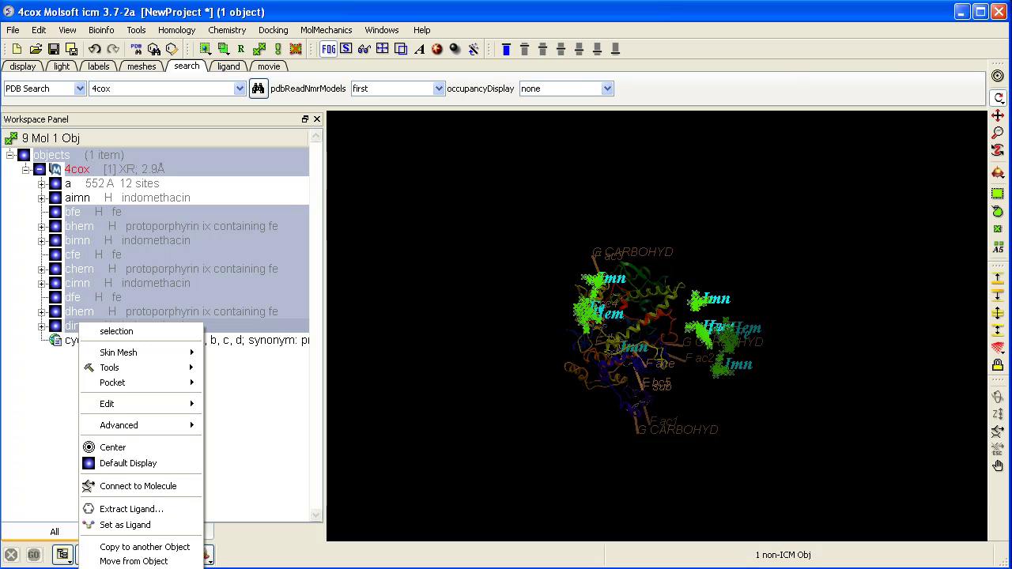
key(Delete)
click(447, 313)
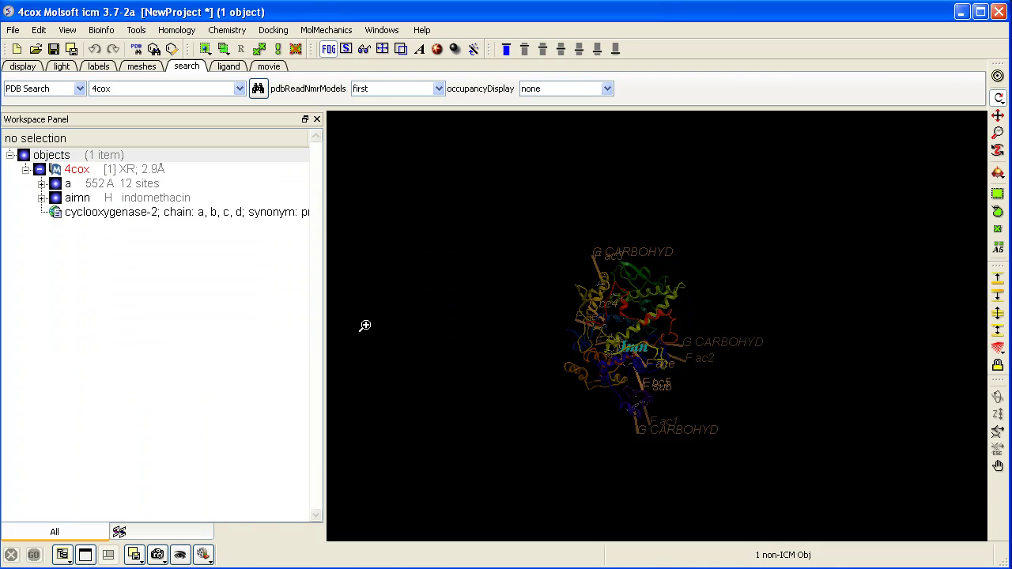
Step: Make the viewport background white and hide the site labels
scroll(348, 335, up, 3)
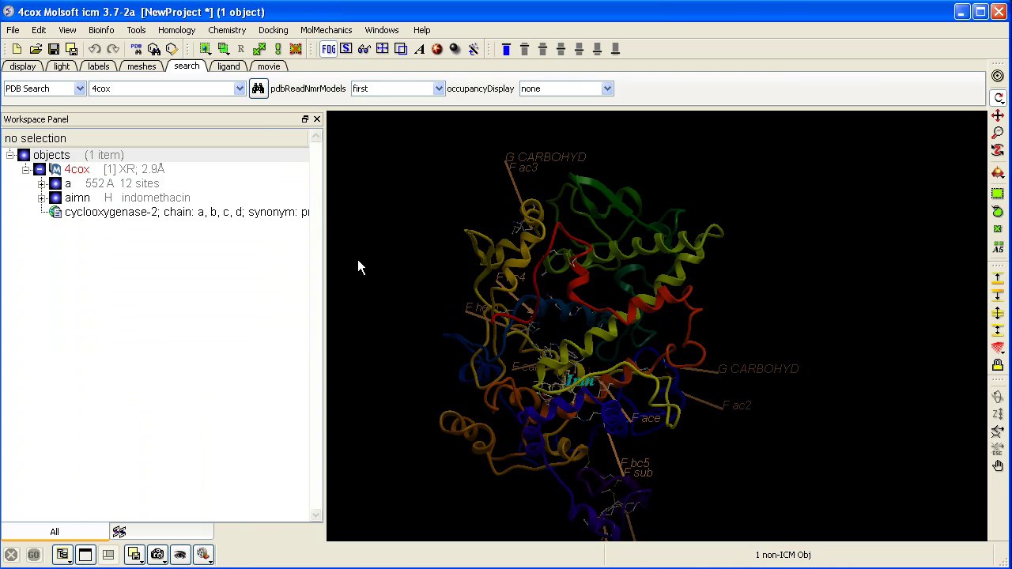
click(23, 66)
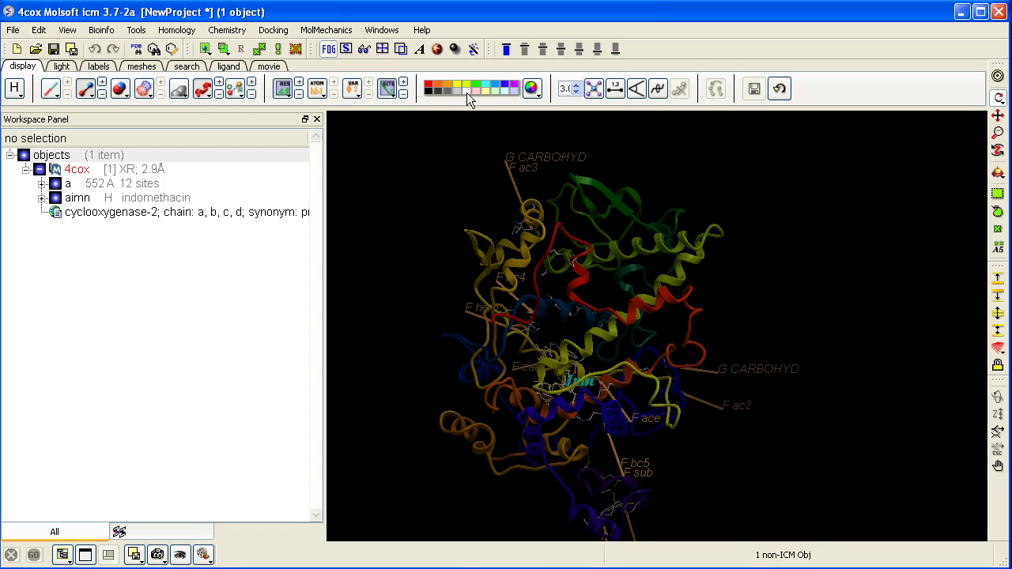
right_click(467, 92)
middle_drag(732, 305, 769, 285)
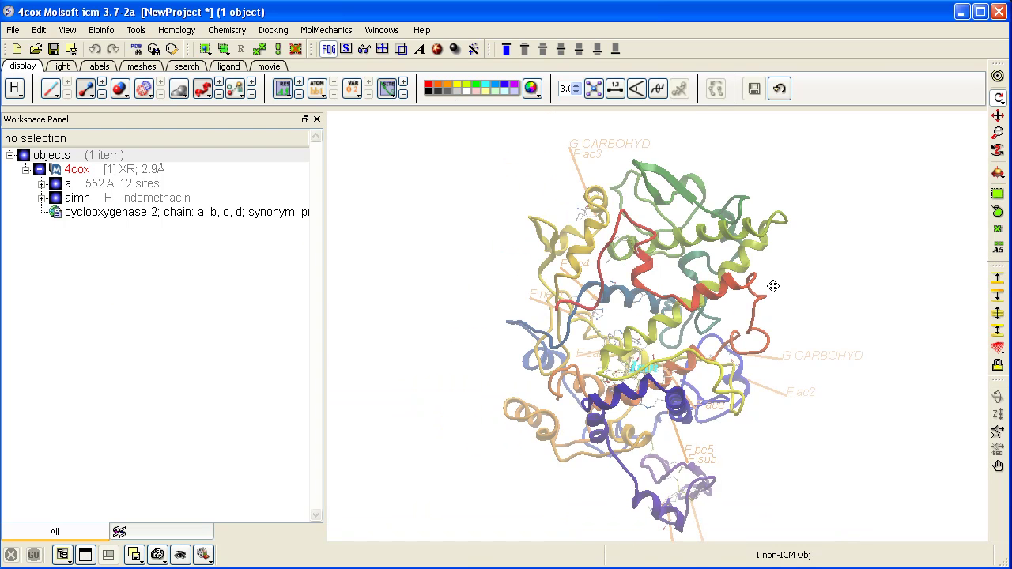
click(387, 89)
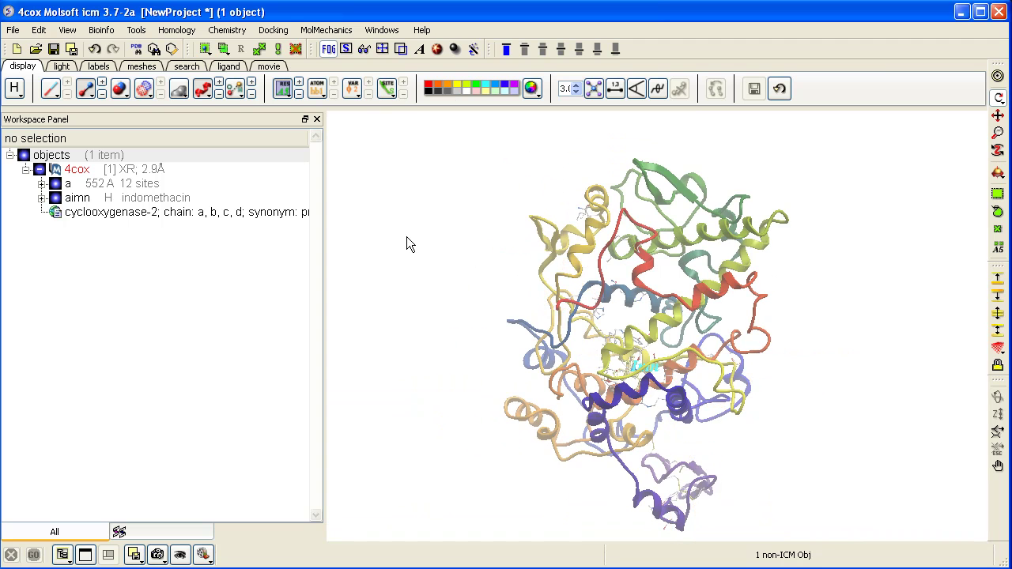
mouse_move(369, 218)
mouse_down()
mouse_move(401, 234)
mouse_move(332, 236)
mouse_up()
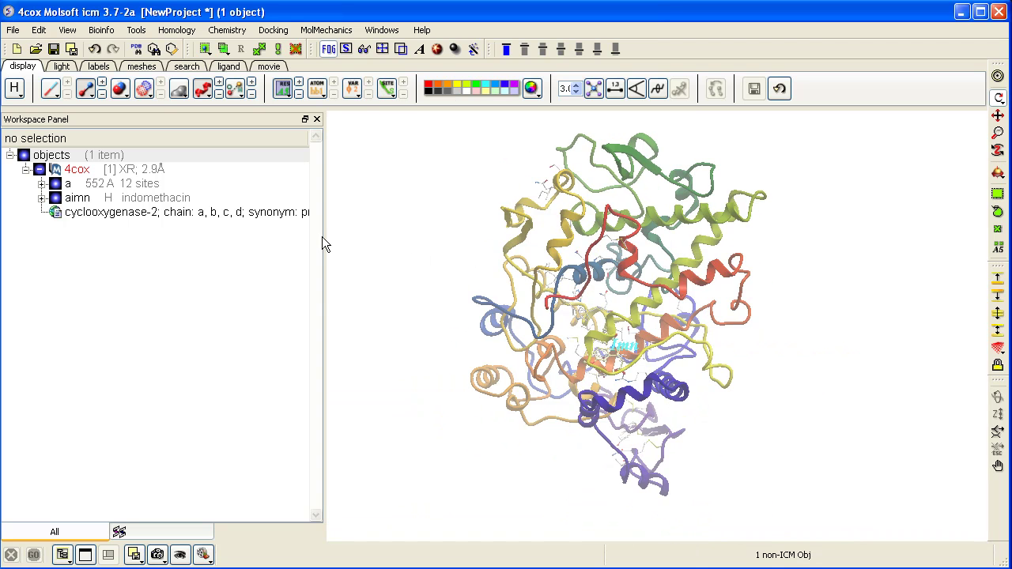
Step: Center and zoom the view on the aimn indomethacin ligand in its pocket
click(145, 199)
click(998, 77)
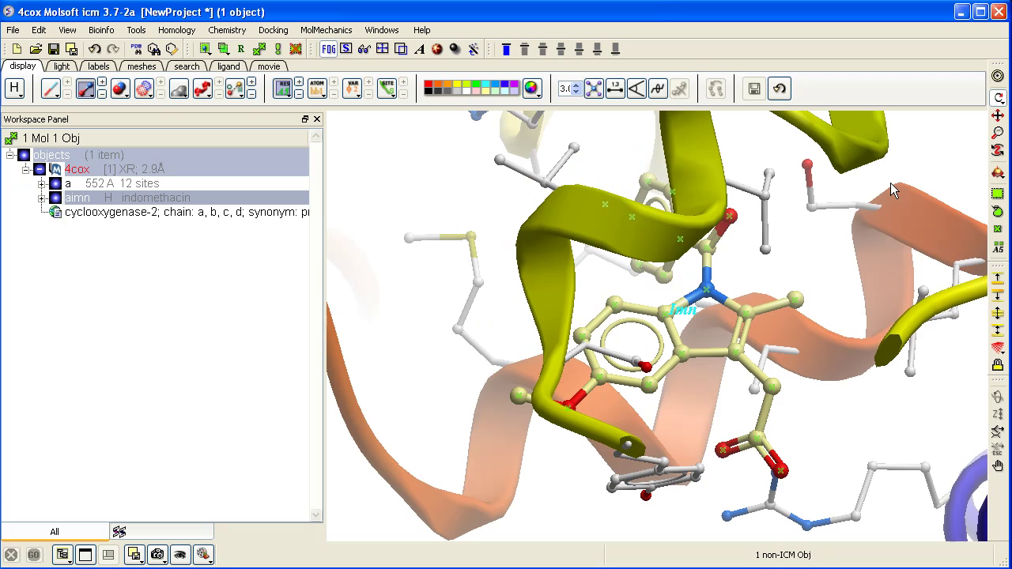
mouse_move(426, 258)
mouse_down()
mouse_move(411, 204)
mouse_move(397, 221)
mouse_up()
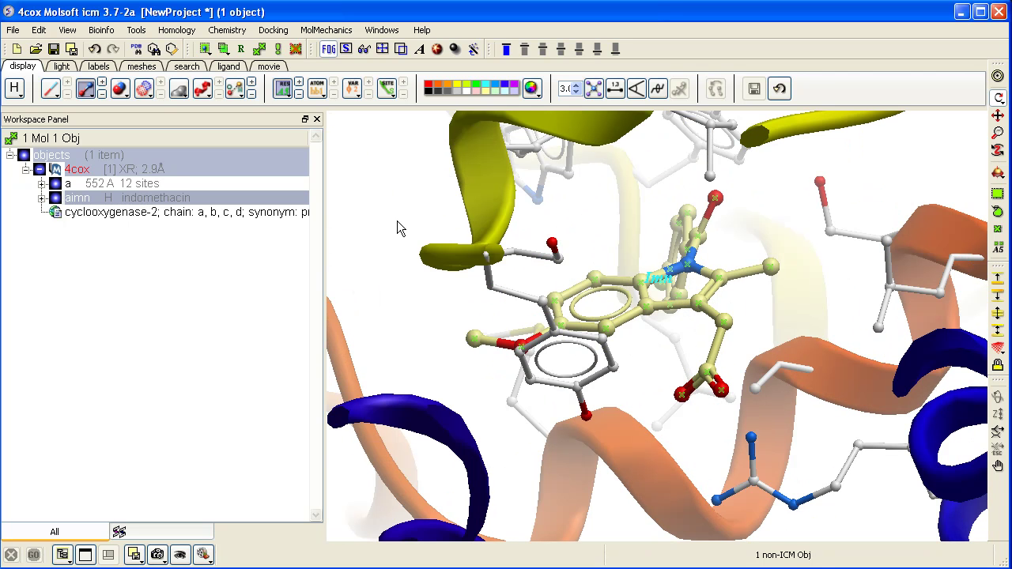
click(172, 302)
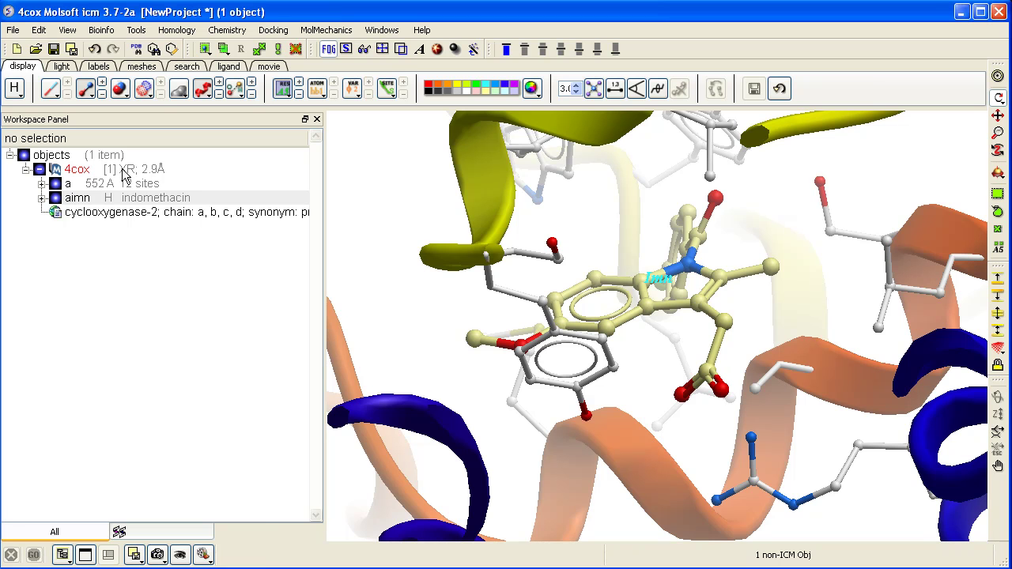
Step: Convert 4cox to an ICM object with hydrogen optimization, replacing the original object
right_click(122, 172)
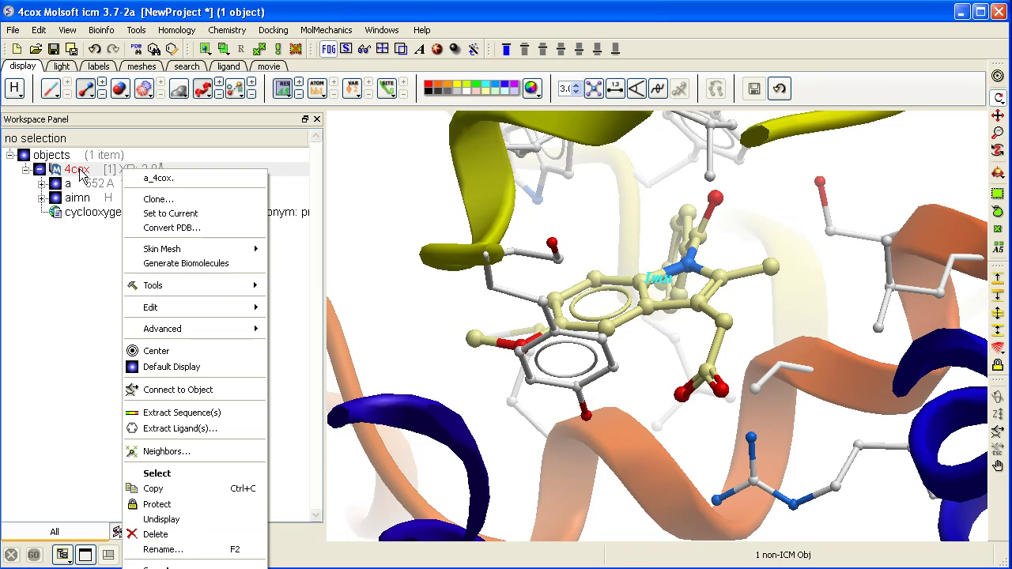
click(162, 229)
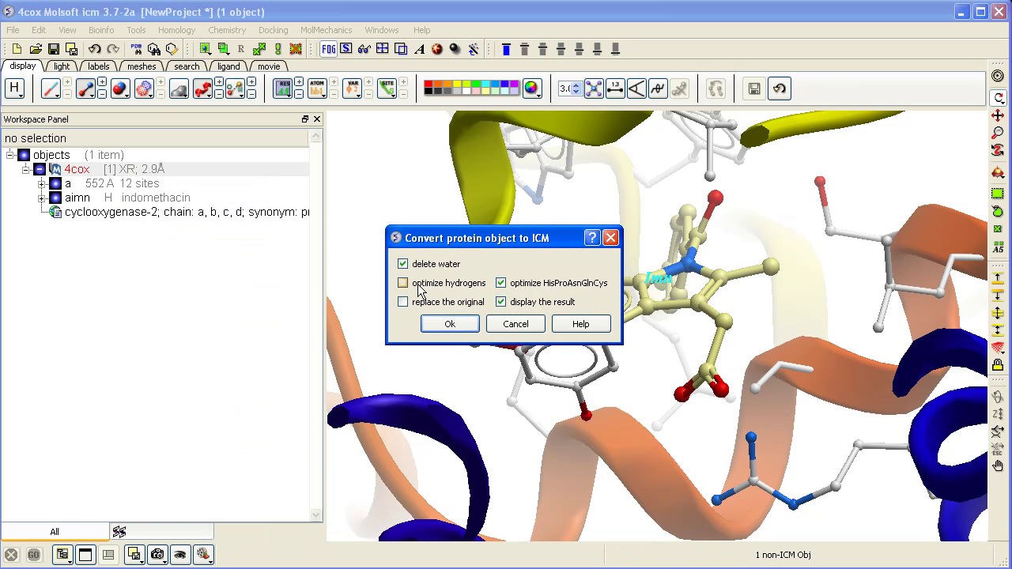
click(446, 286)
click(402, 302)
key(Return)
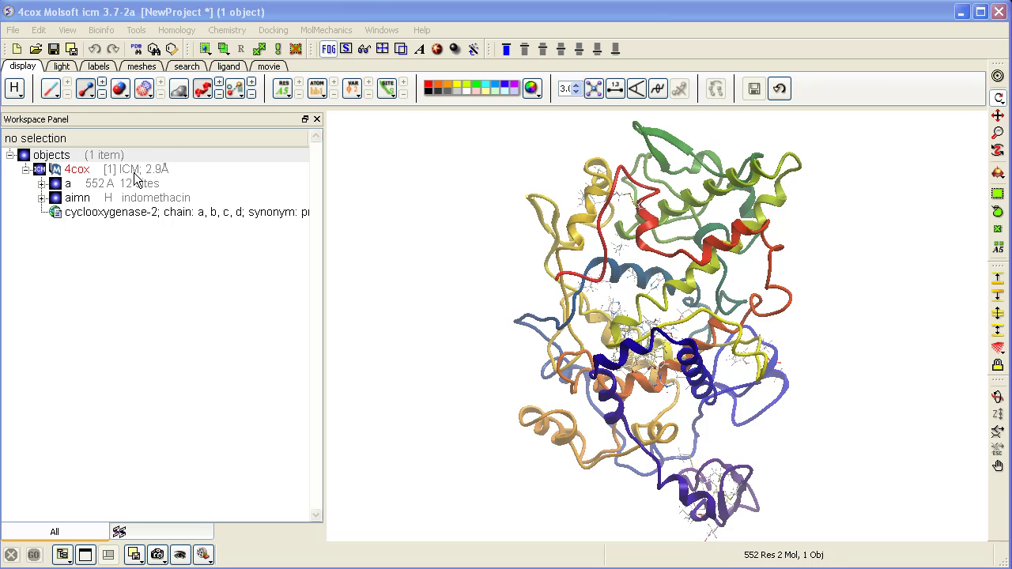
Step: Move aimn out of 4cox into its own object and rename it 'ligand'
right_click(99, 203)
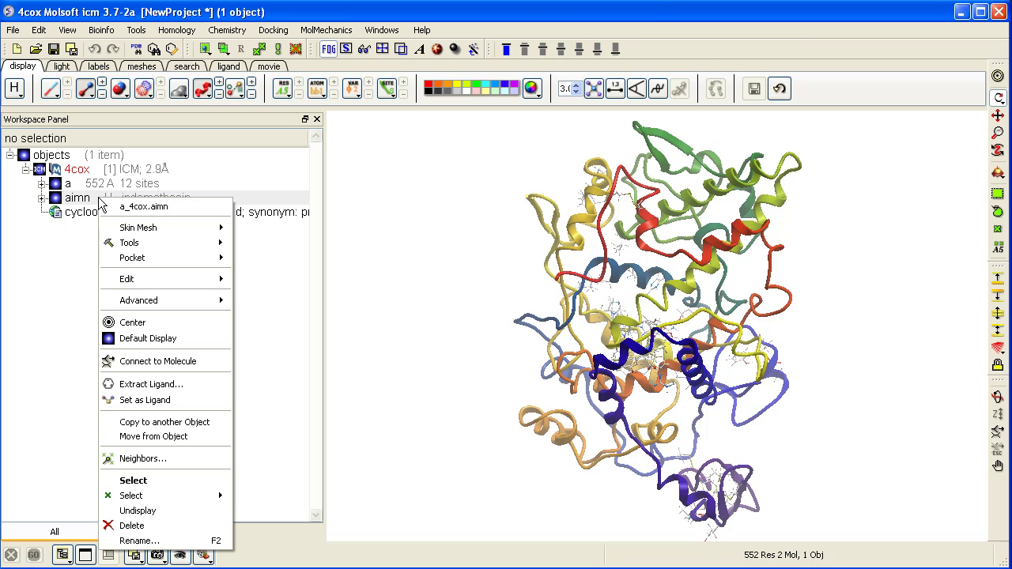
click(157, 436)
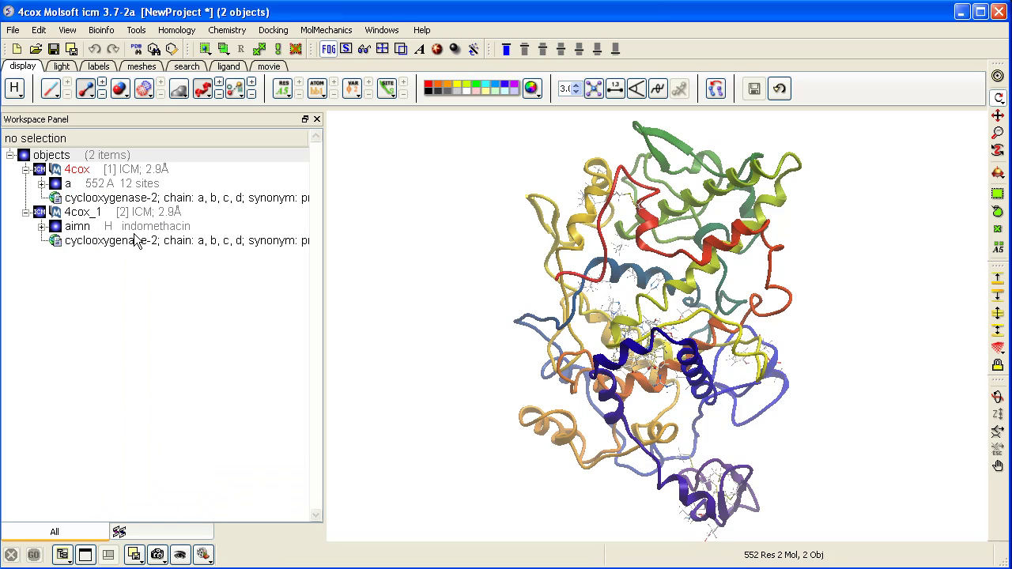
right_click(82, 217)
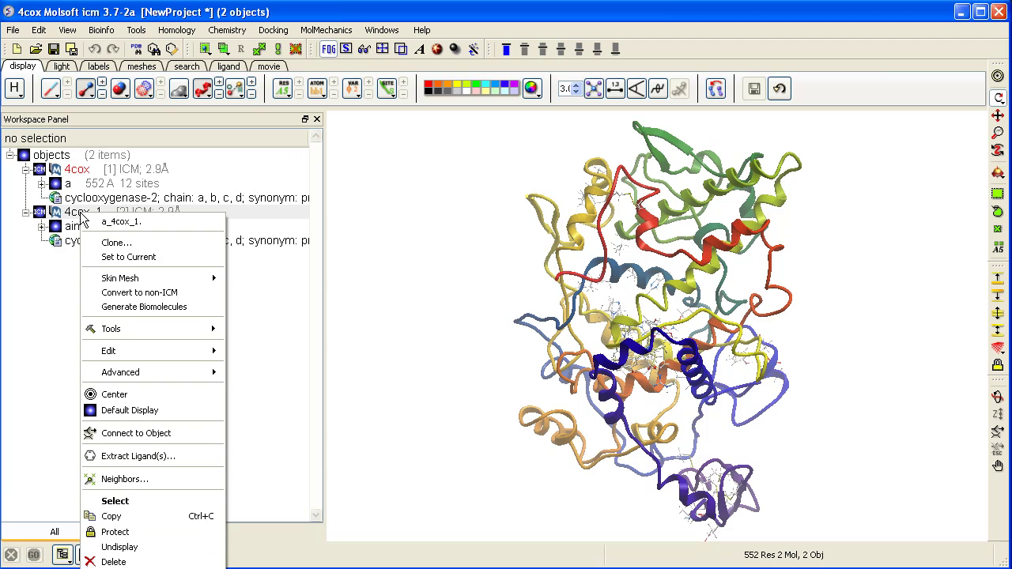
click(158, 568)
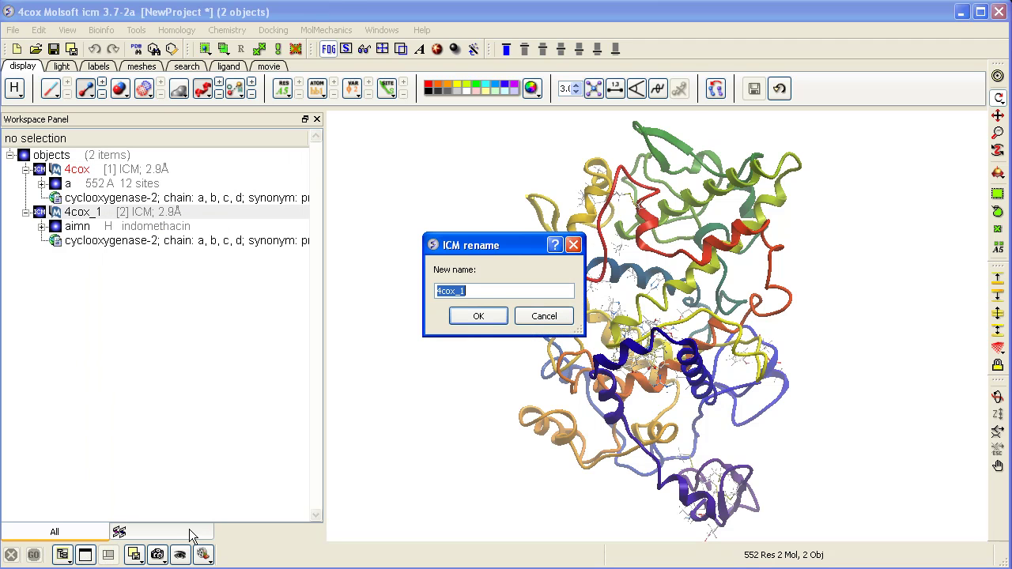
text(ligand)
click(476, 316)
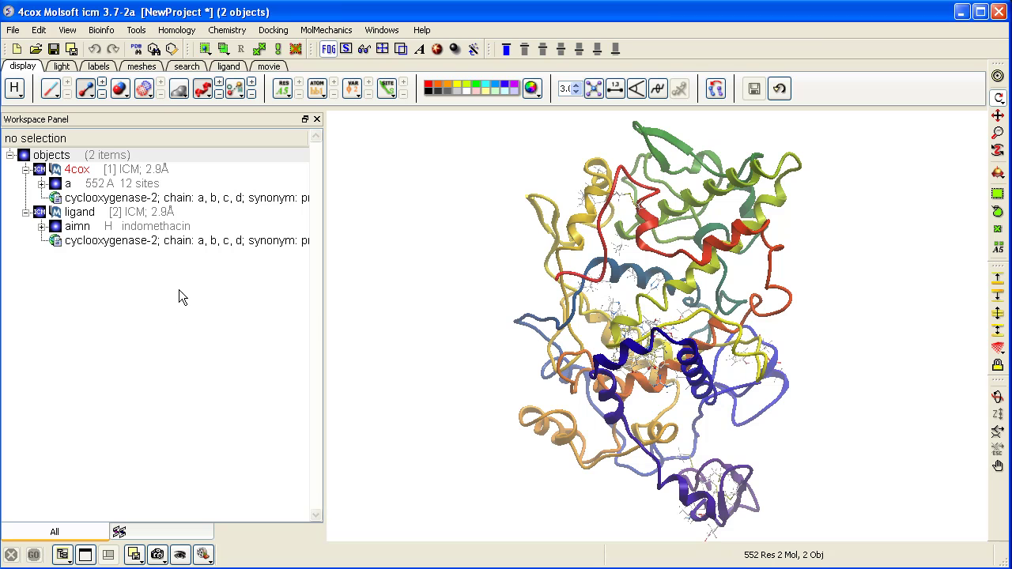
Step: Set the docking project name to cox_dock, replacing DOCK1
click(278, 35)
click(287, 56)
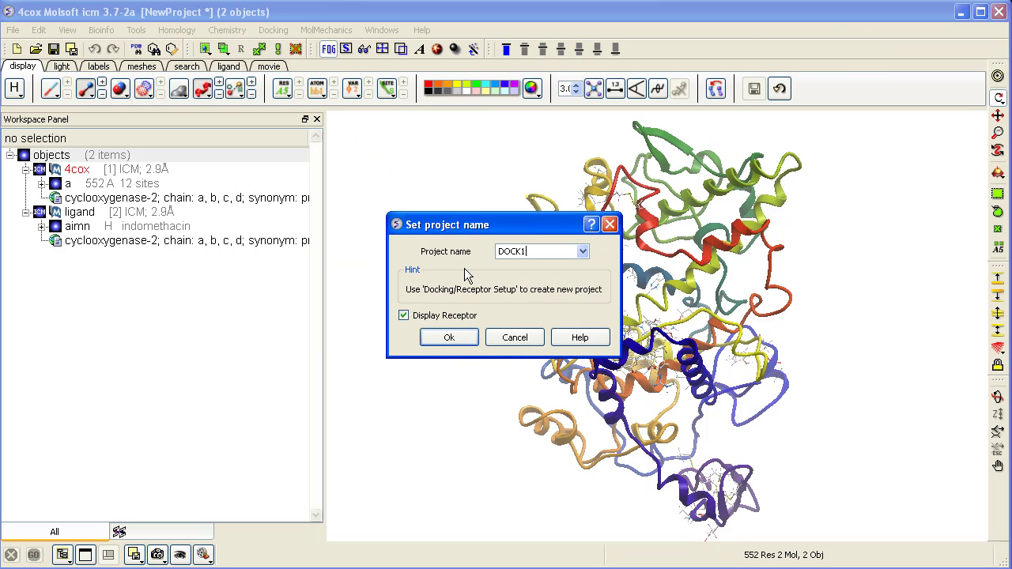
double_click(508, 251)
text(co)
text(do)
text(k)
click(448, 339)
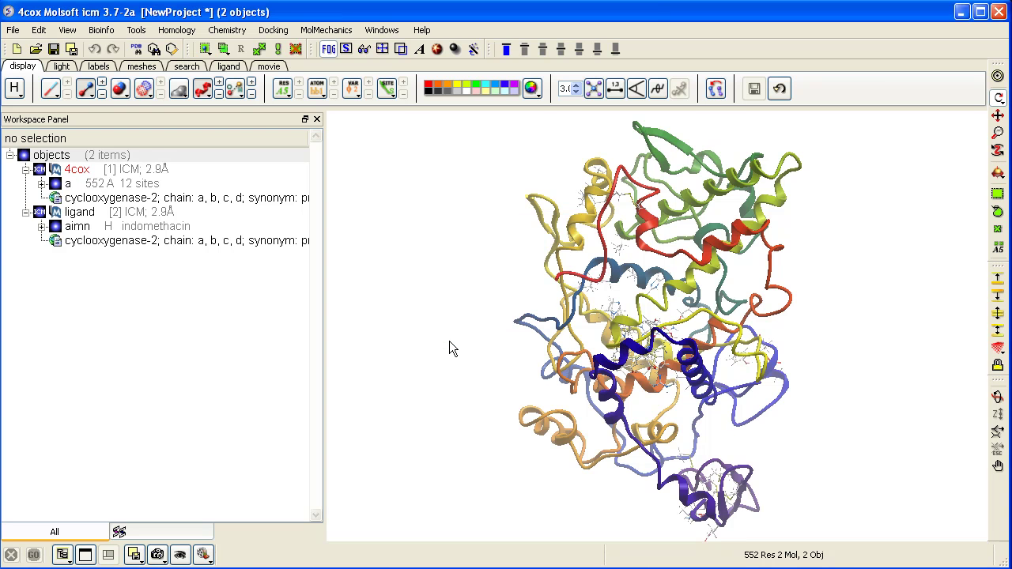
Step: Set up receptor cox_dock_rec with its binding site defined around the ligand object
click(272, 29)
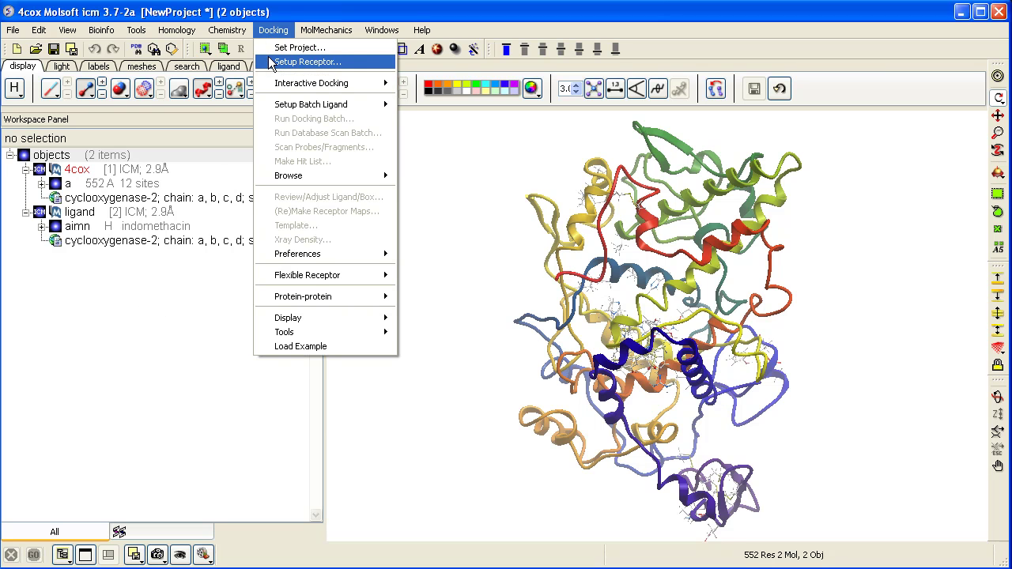
click(272, 61)
drag(279, 231, 329, 271)
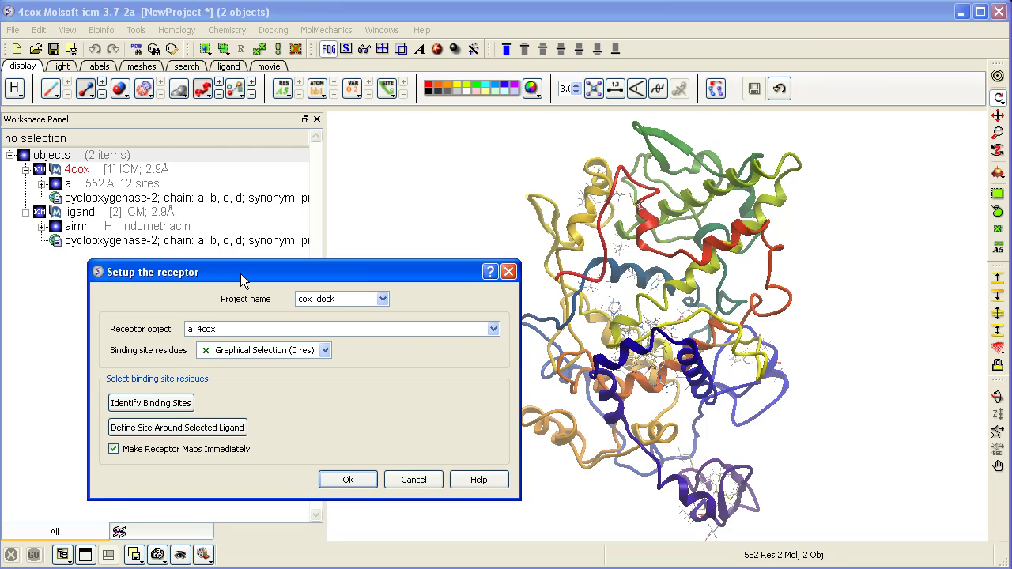
drag(240, 273, 247, 289)
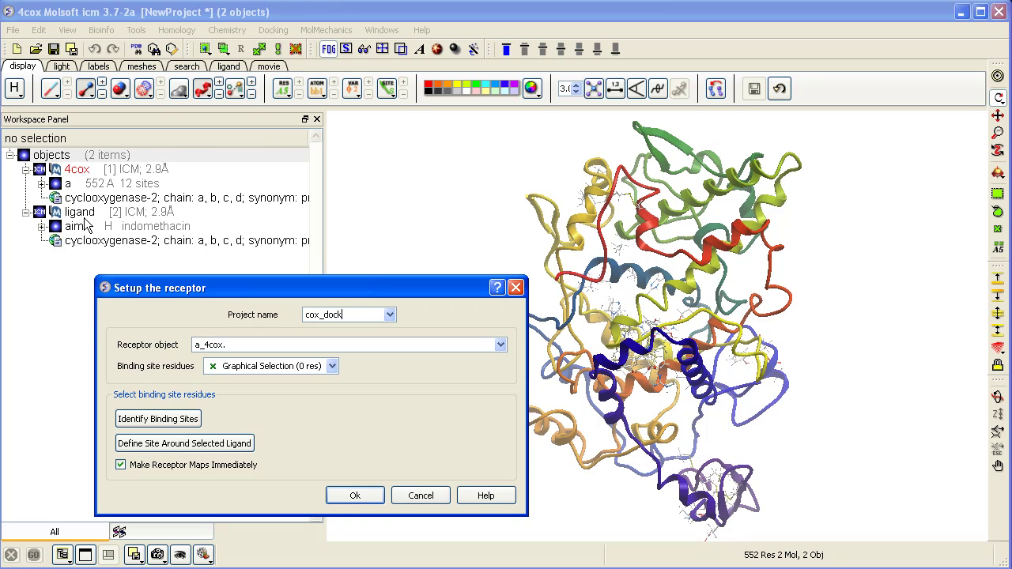
click(89, 221)
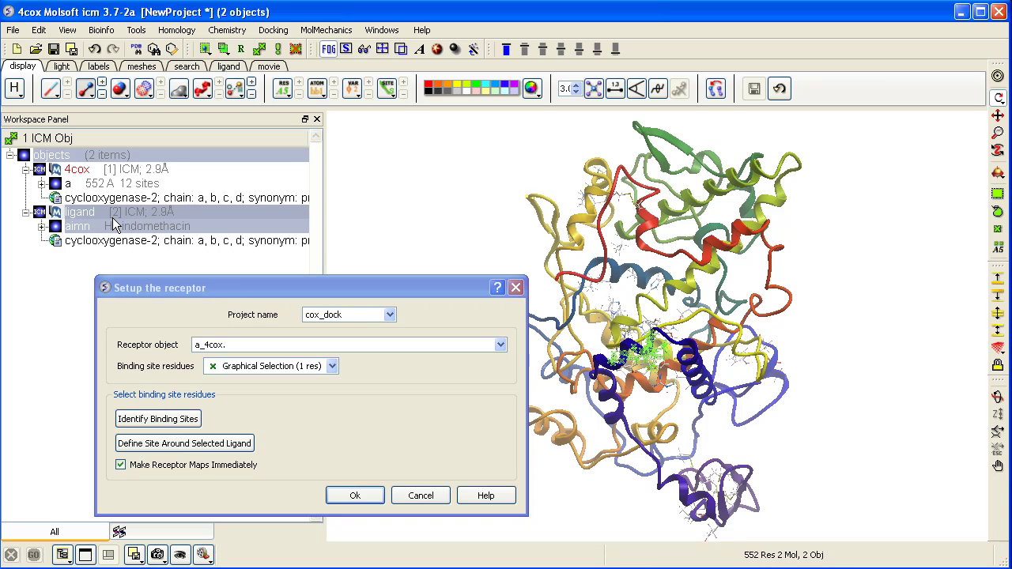
click(195, 445)
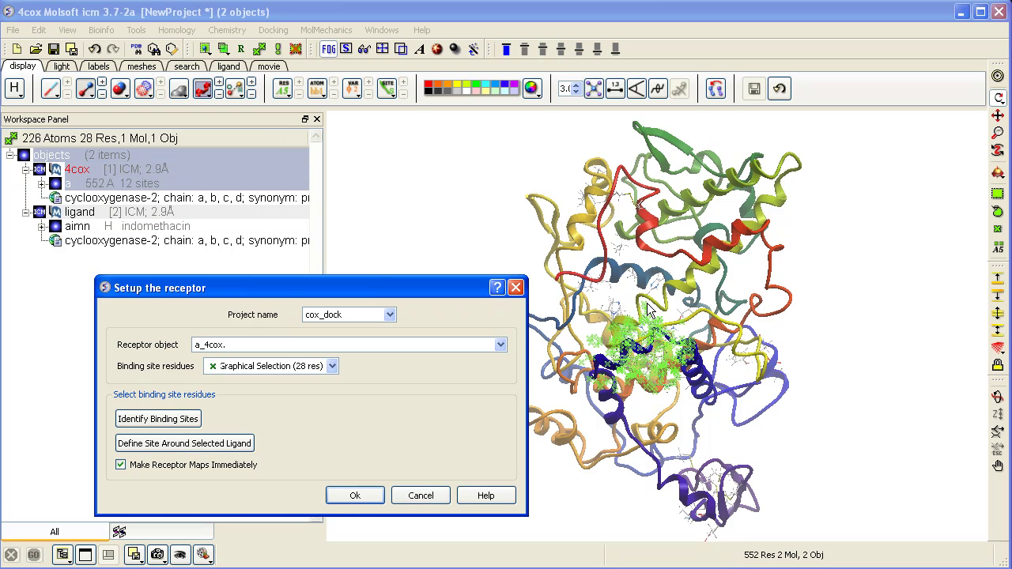
click(354, 495)
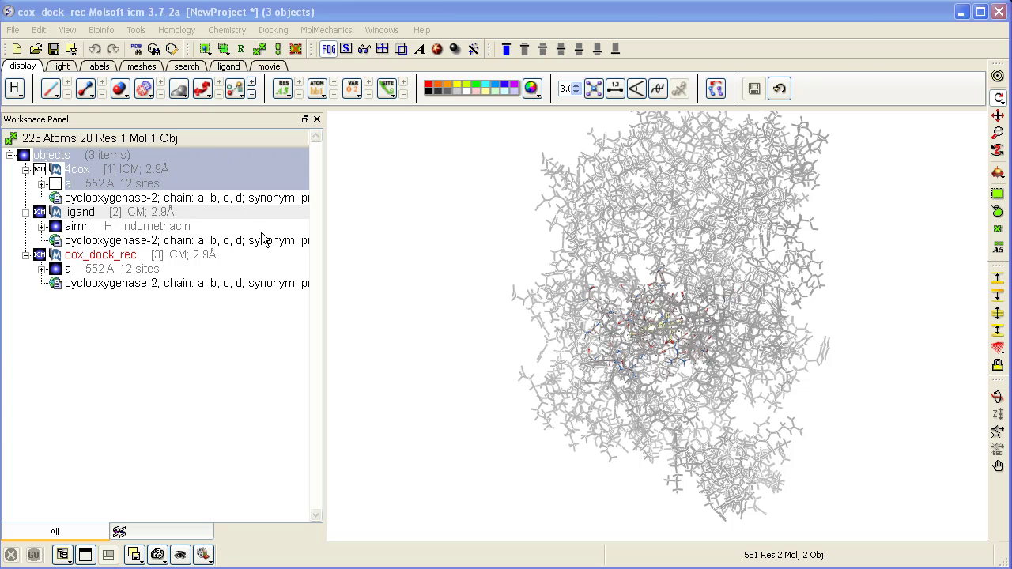
Step: Set up batch ligands from the SDF file celebrex50.sdf
click(273, 30)
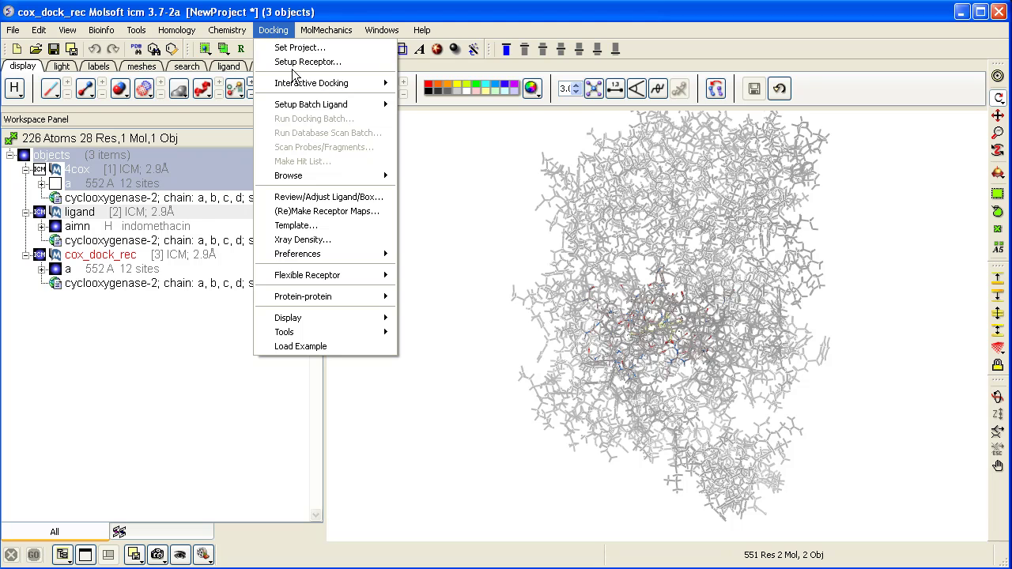
mouse_move(310, 104)
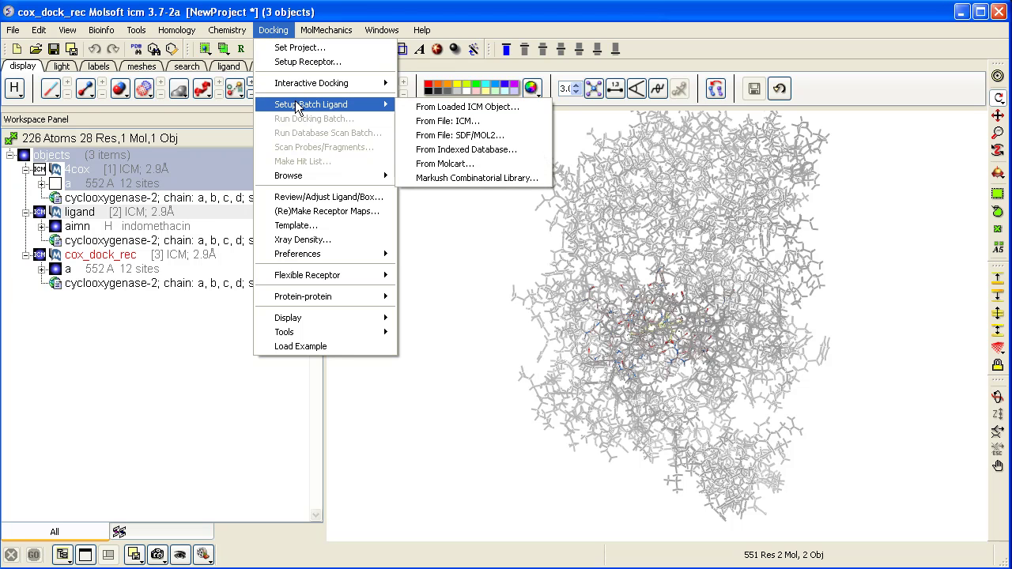
click(430, 138)
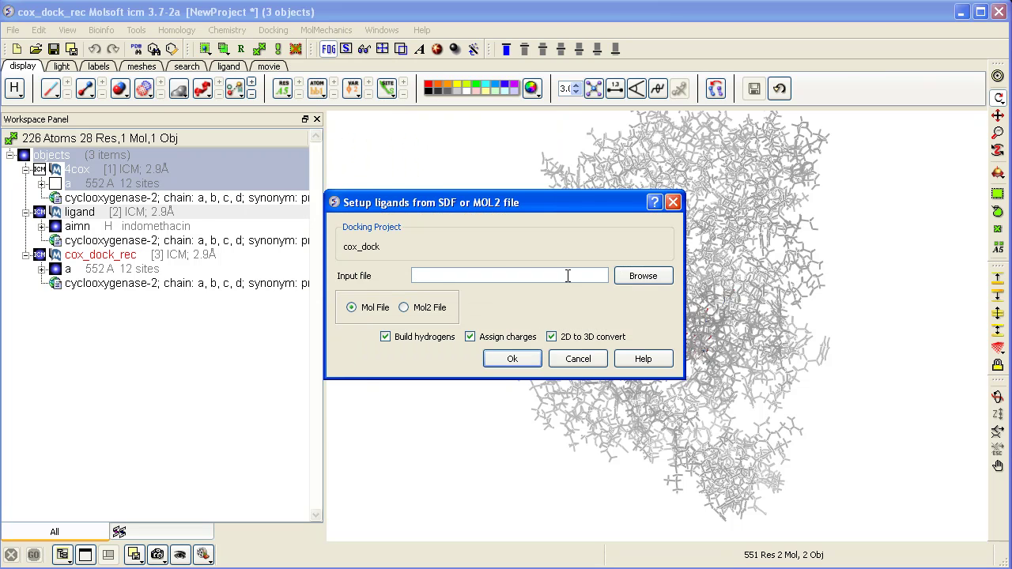
click(633, 277)
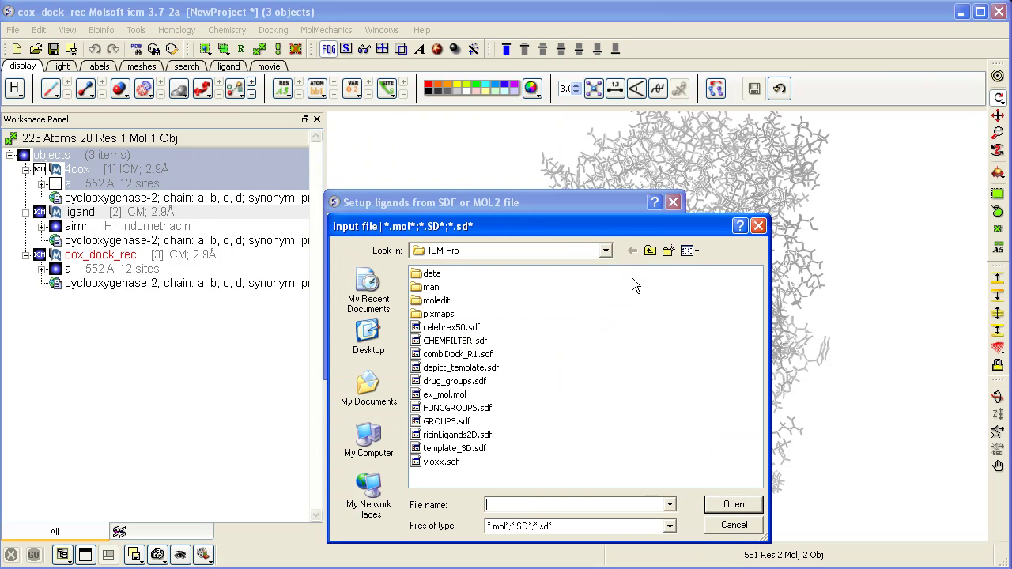
drag(594, 227, 516, 172)
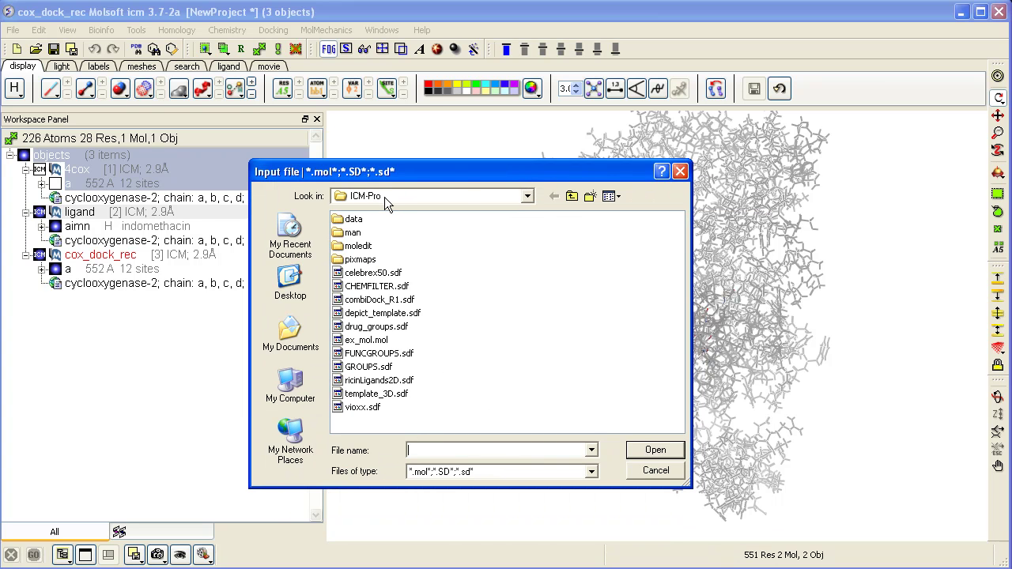
click(357, 281)
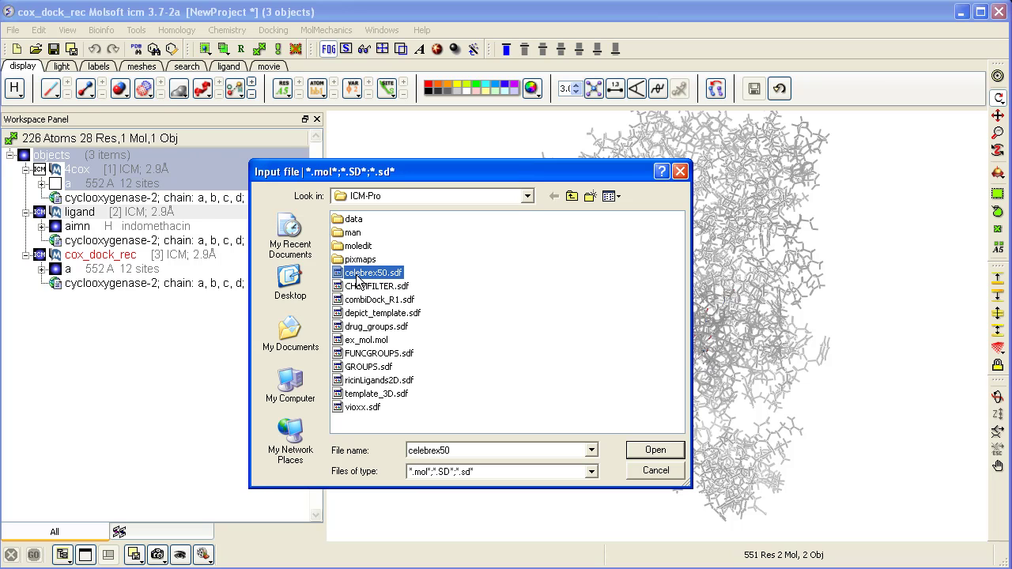
click(639, 450)
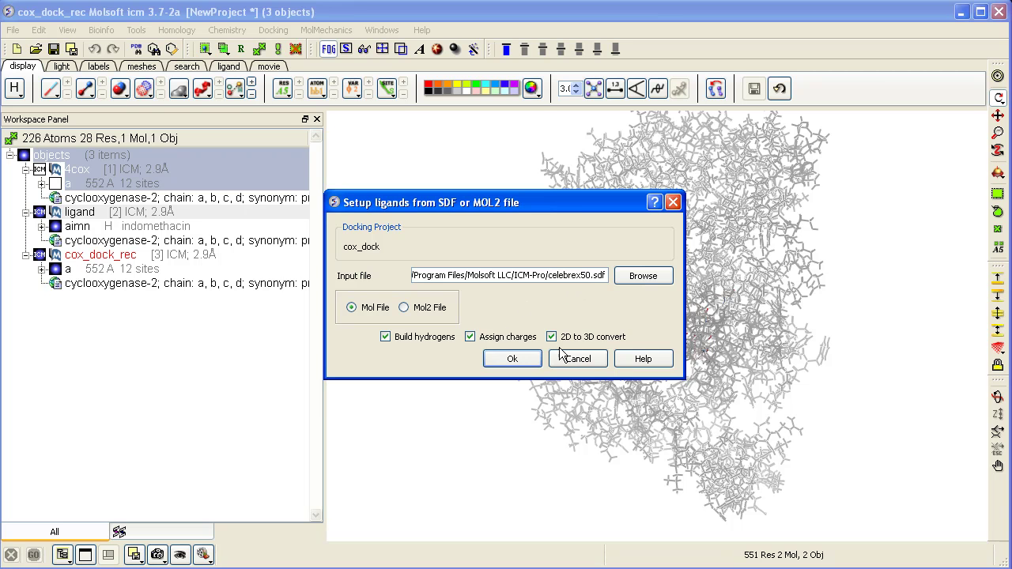
click(506, 360)
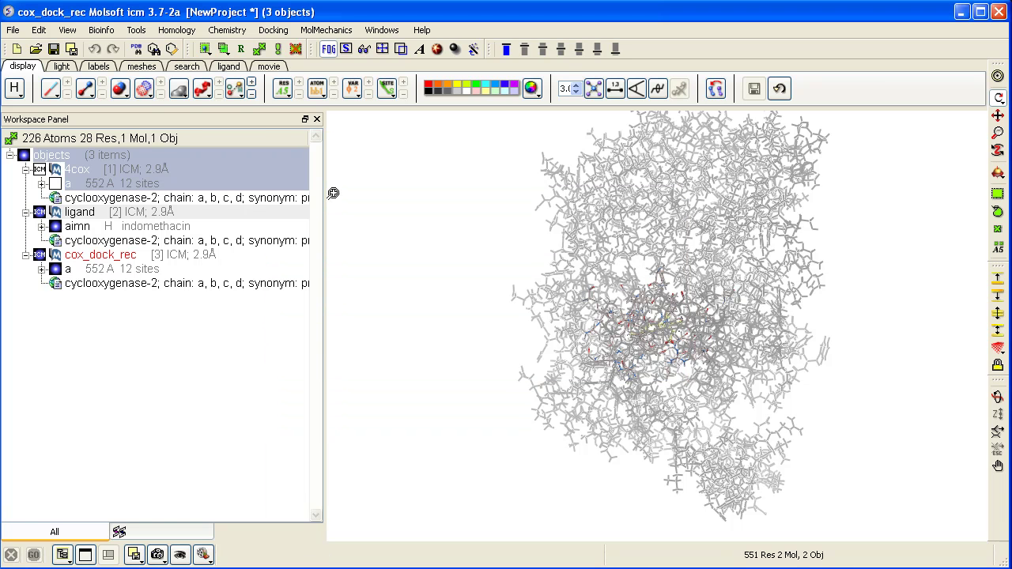
Step: Open the General docking preferences for cox_dock from the Docking menu
click(271, 31)
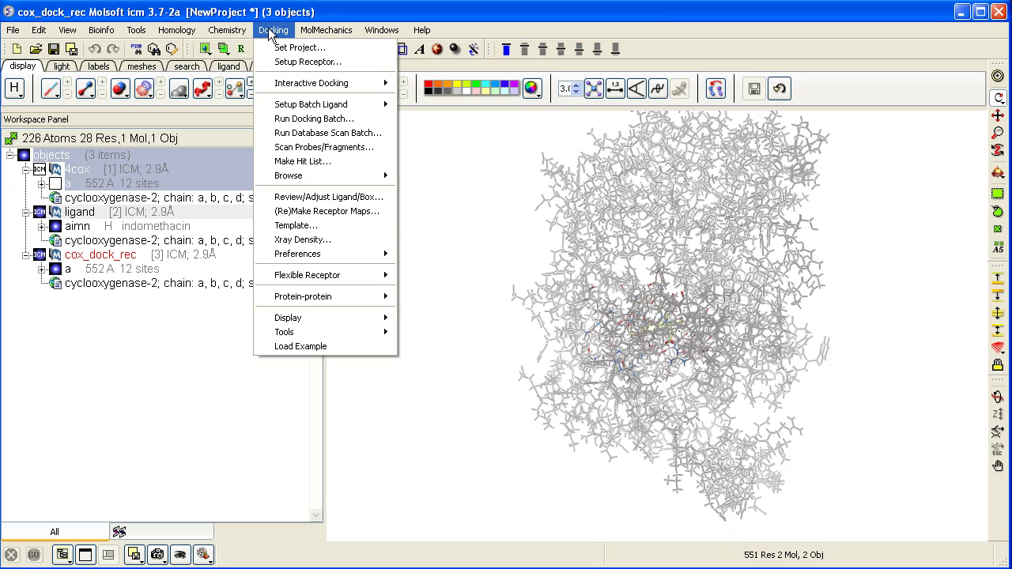
mouse_move(298, 254)
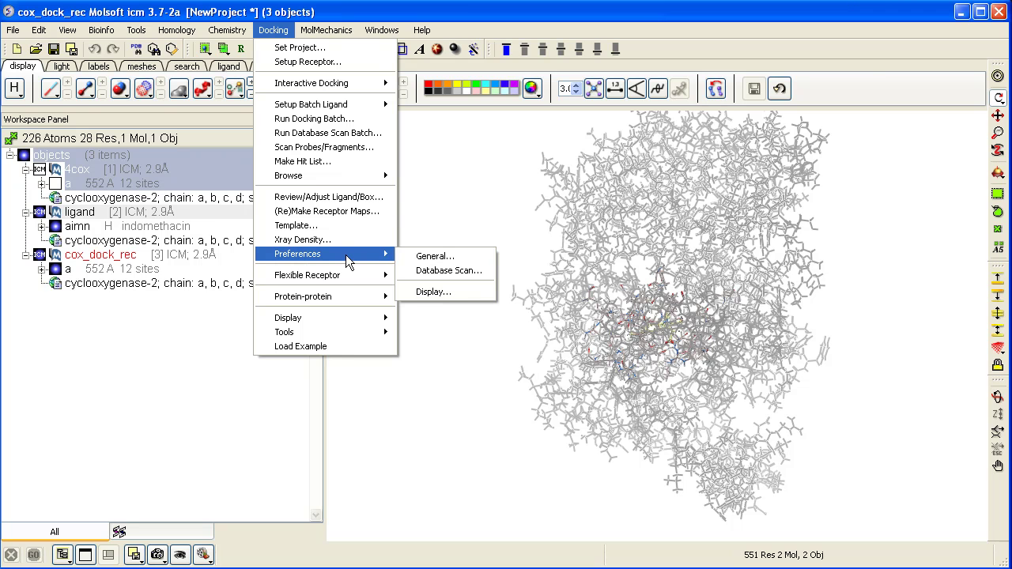
click(427, 254)
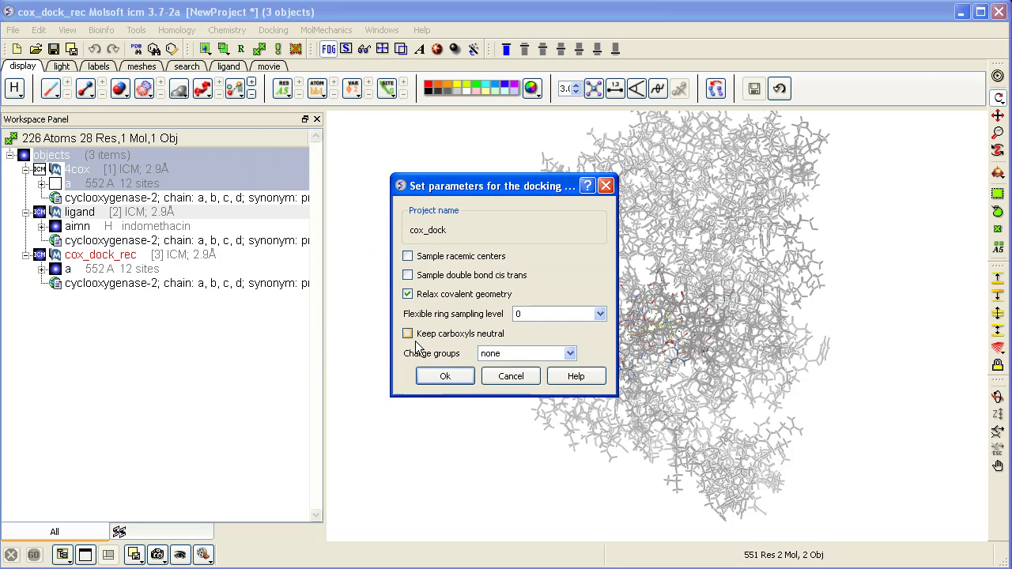